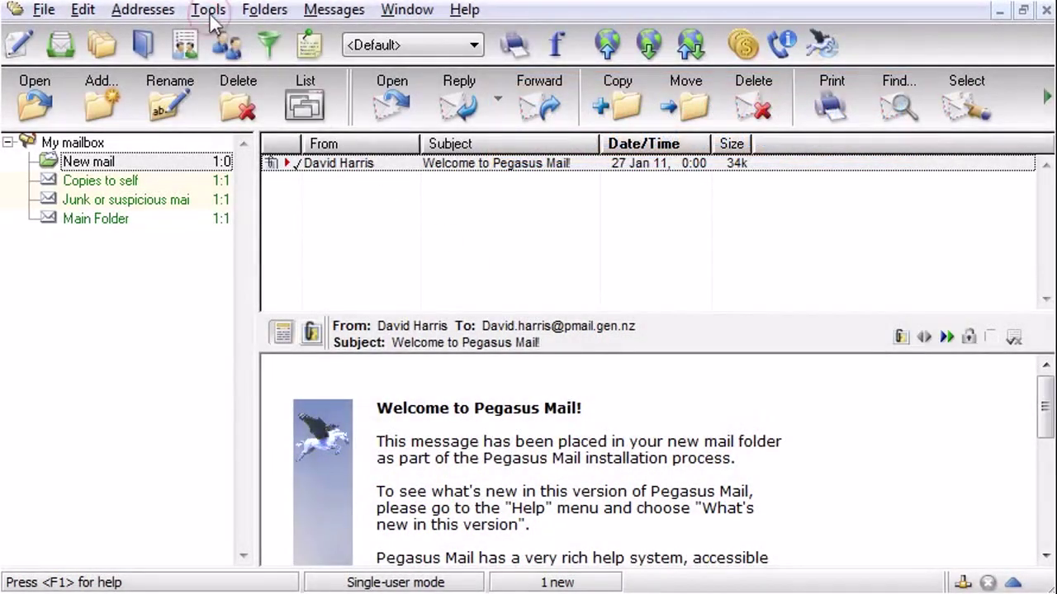
# Launch the Internet Setup Wizard from Tools > Internet options.
pyautogui.click(210, 14)
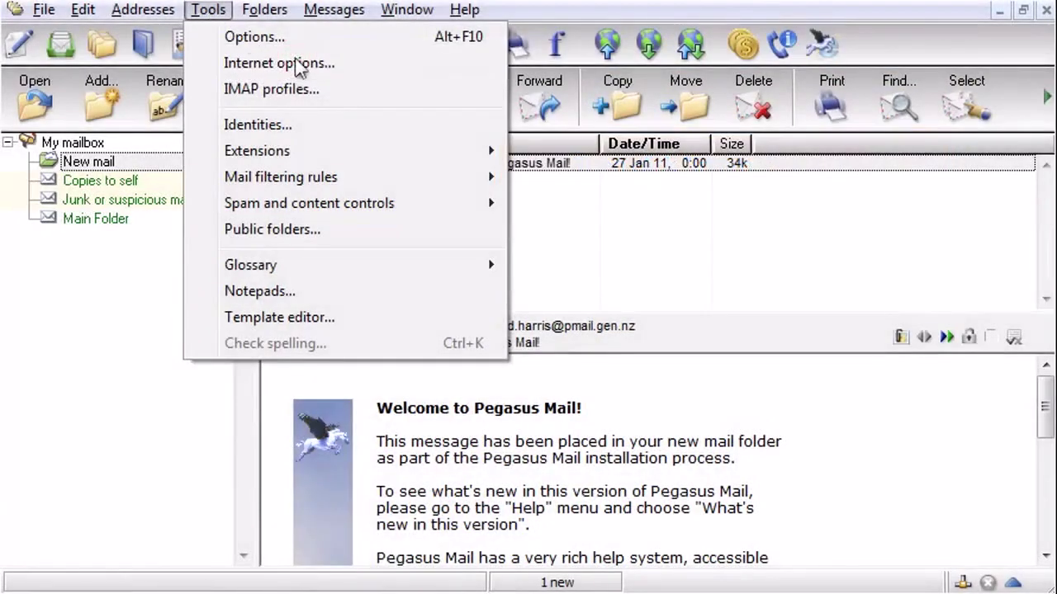
pyautogui.click(295, 68)
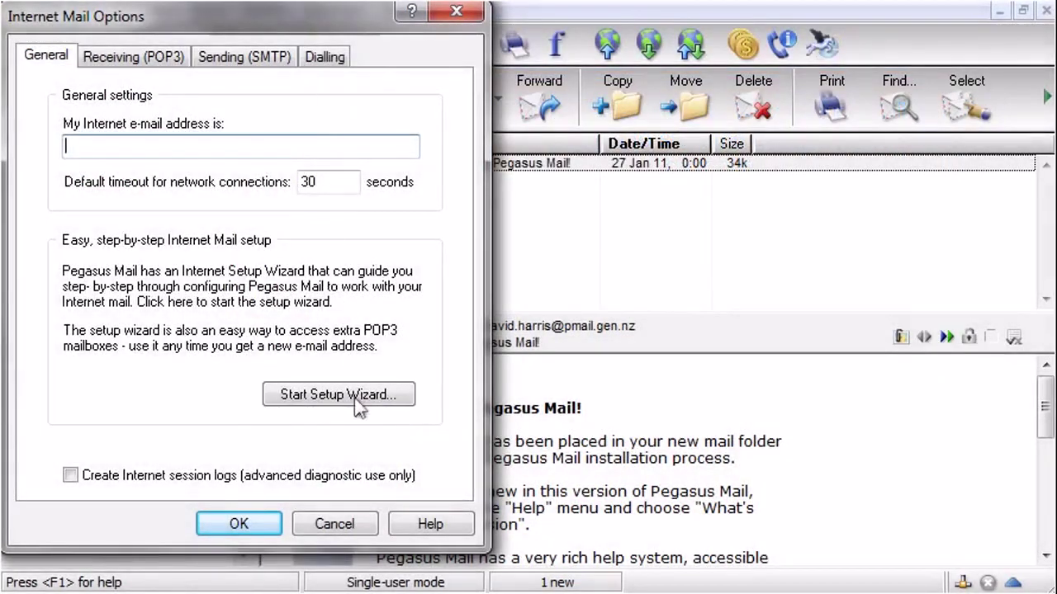
pyautogui.click(358, 404)
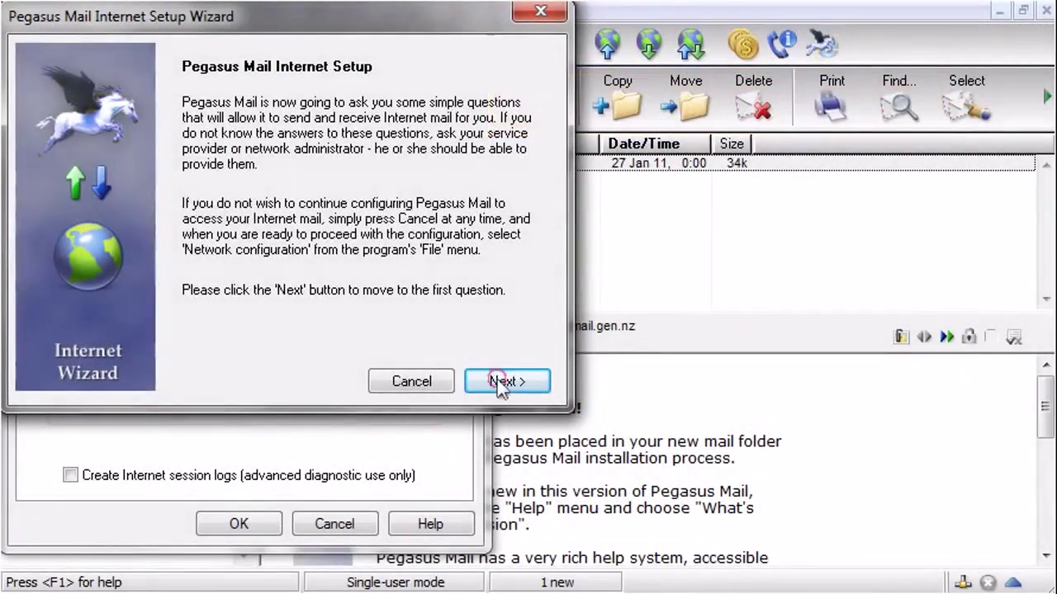
pyautogui.click(493, 382)
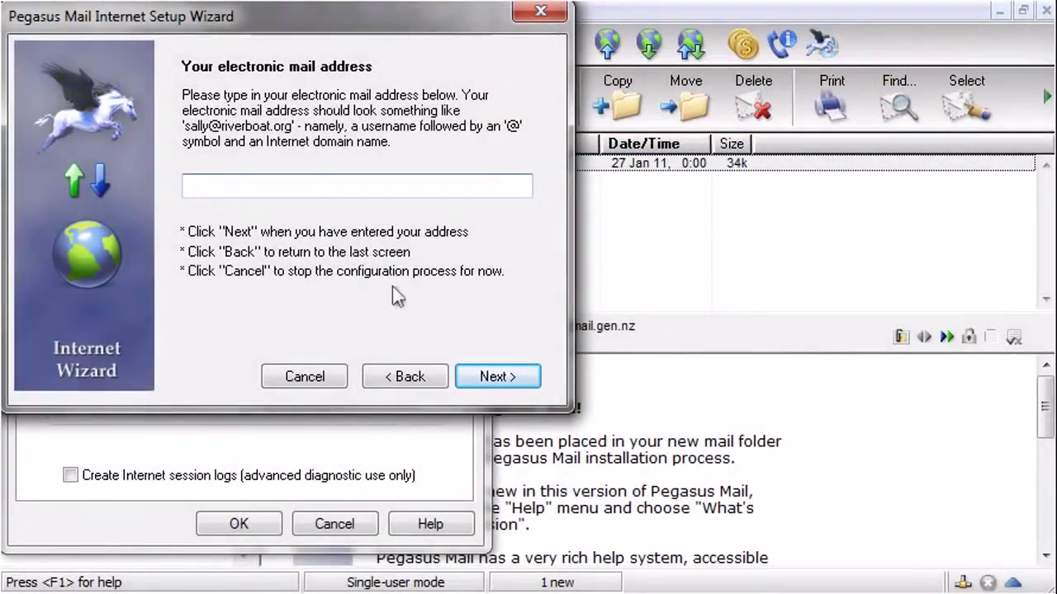
# Enter the account's e-mail address in the wizard and continue.
pyautogui.click(286, 190)
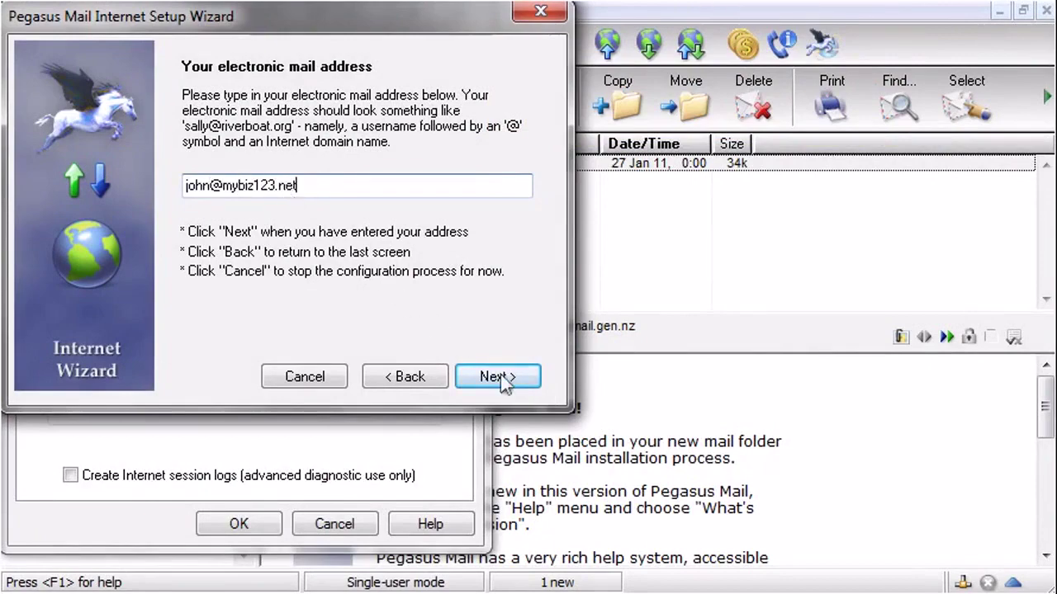
pyautogui.click(503, 380)
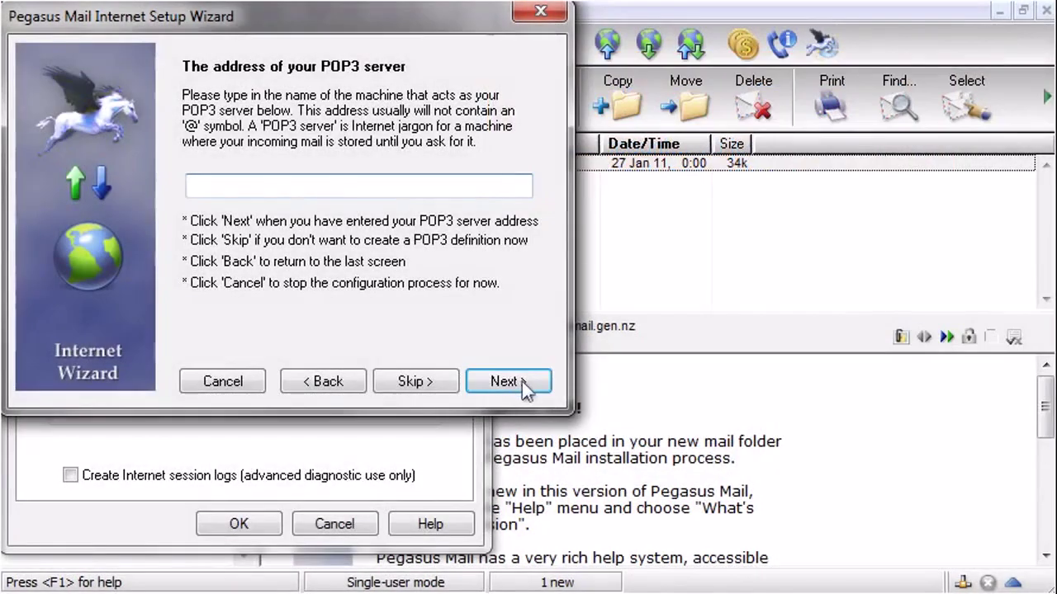
# Skip the POP3 server and enter the account's e-mail username and password.
pyautogui.click(525, 382)
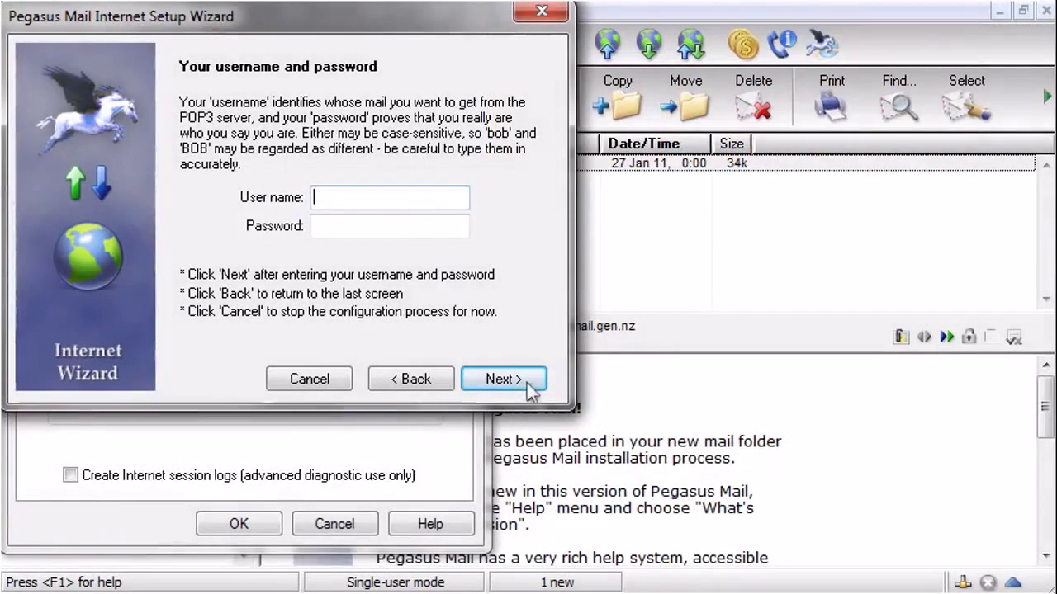
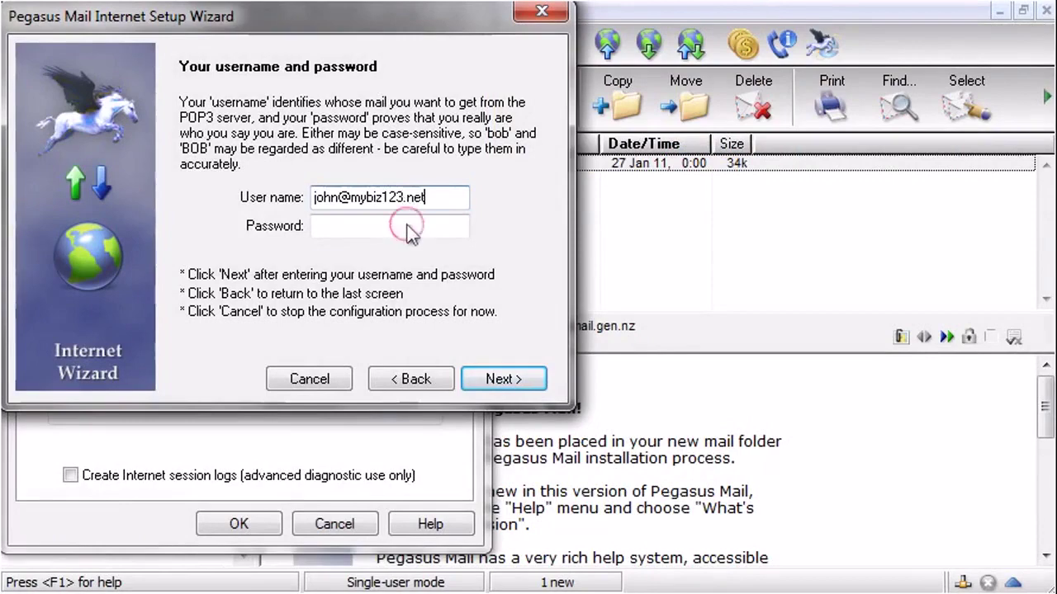
pyautogui.click(410, 234)
pyautogui.write('*********')
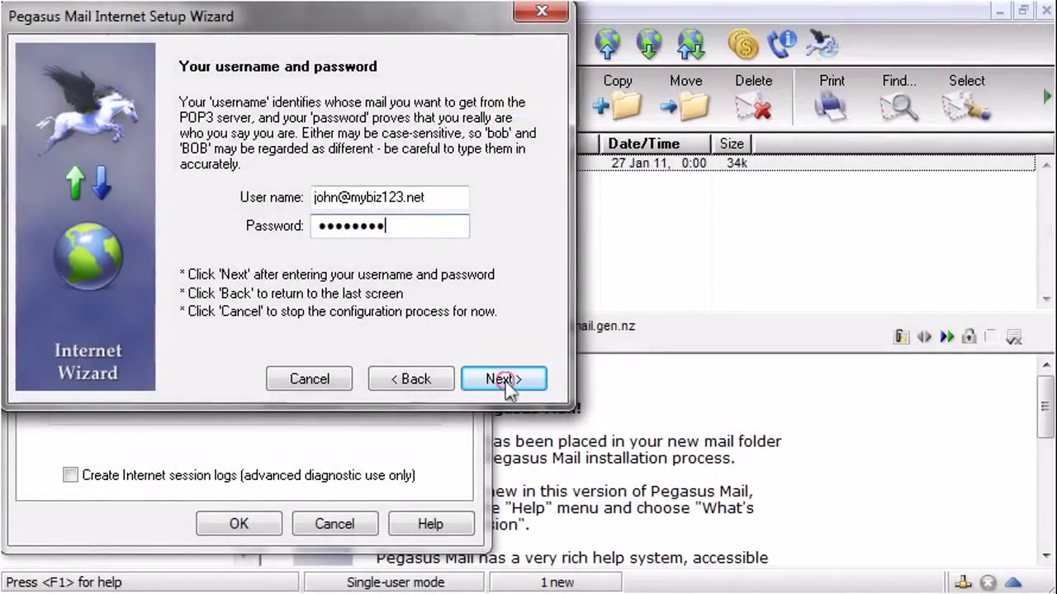
pyautogui.click(504, 381)
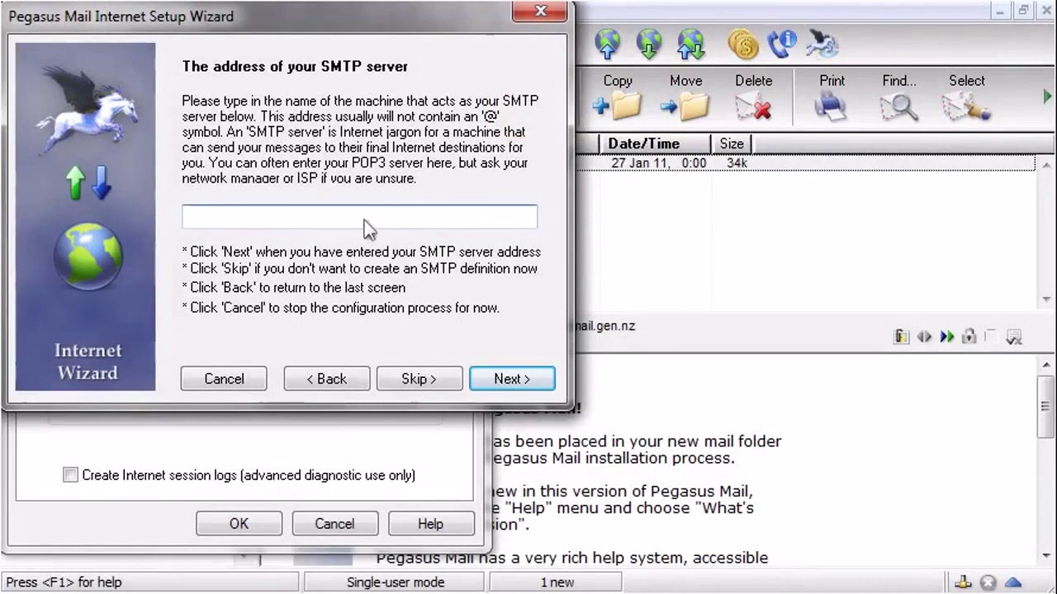
# Set outgoing server mail.mybiz123.net, keep Network or broadband connection, and finish the wizard.
pyautogui.click(361, 218)
pyautogui.write('mail.mybiz123.net')
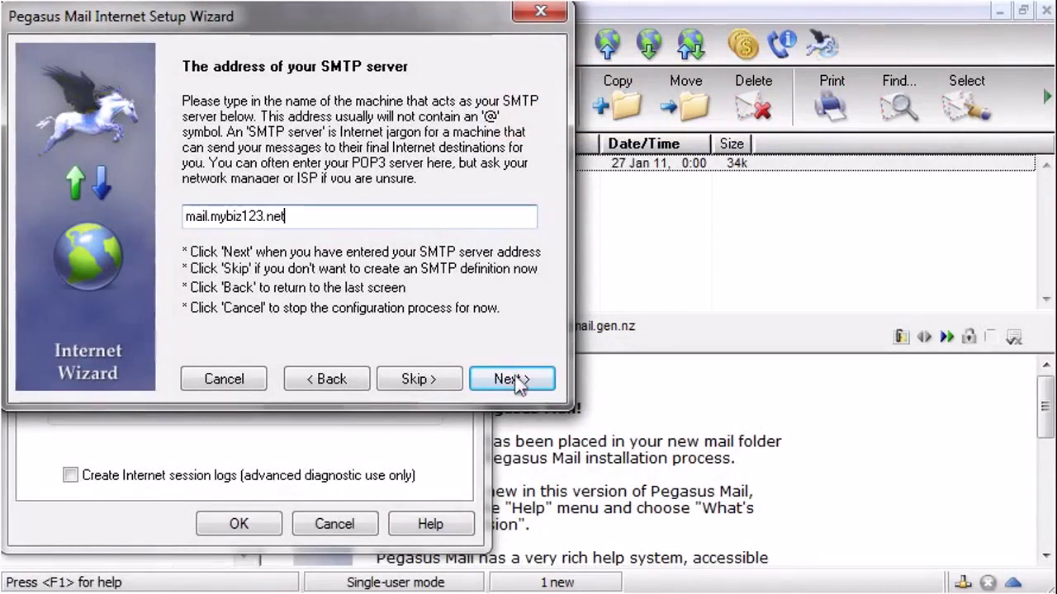
pyautogui.click(513, 378)
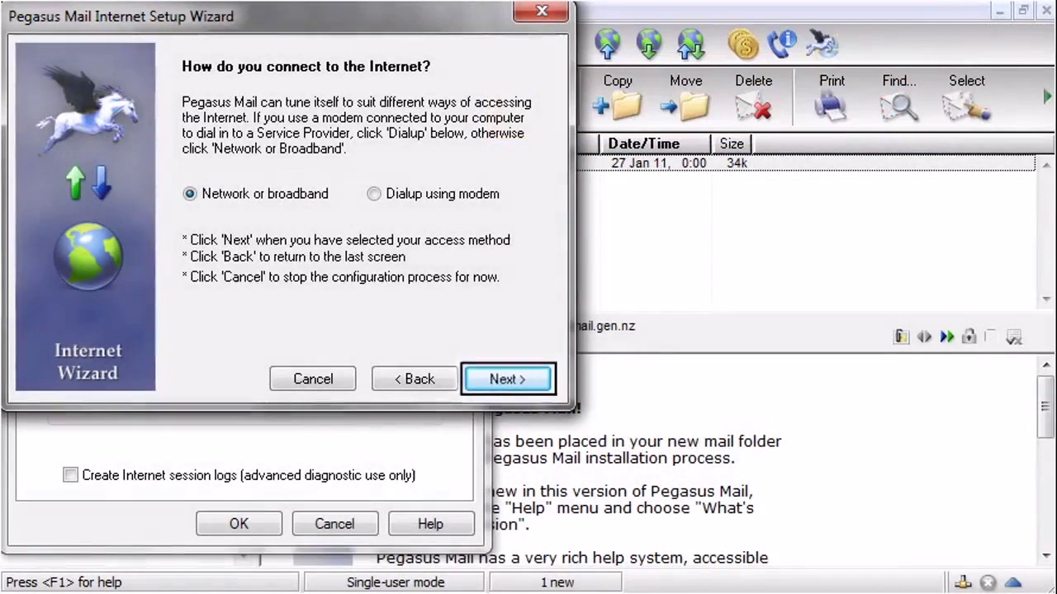
pyautogui.click(523, 381)
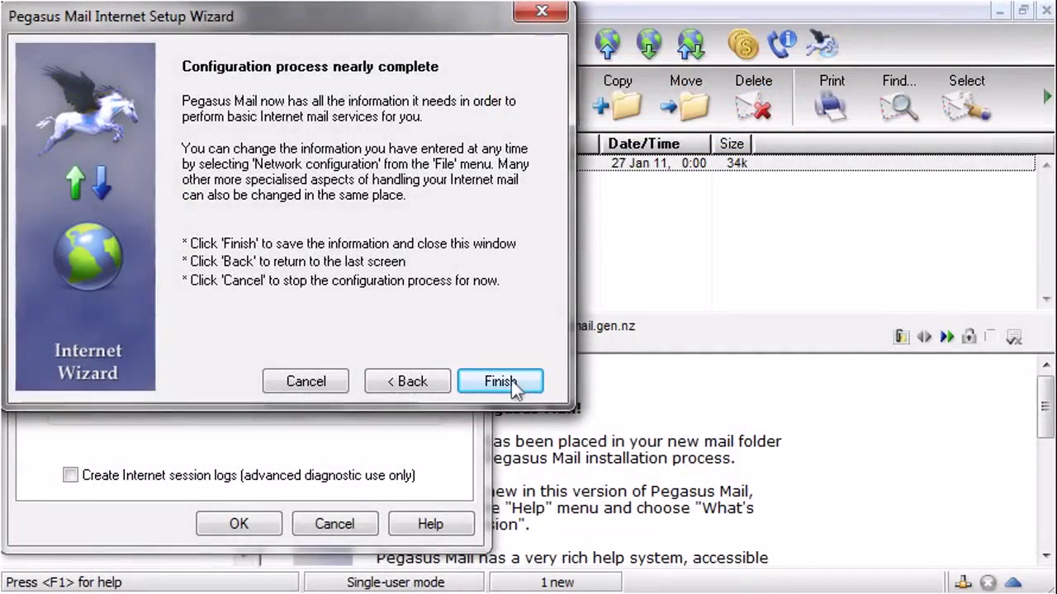
pyautogui.click(505, 383)
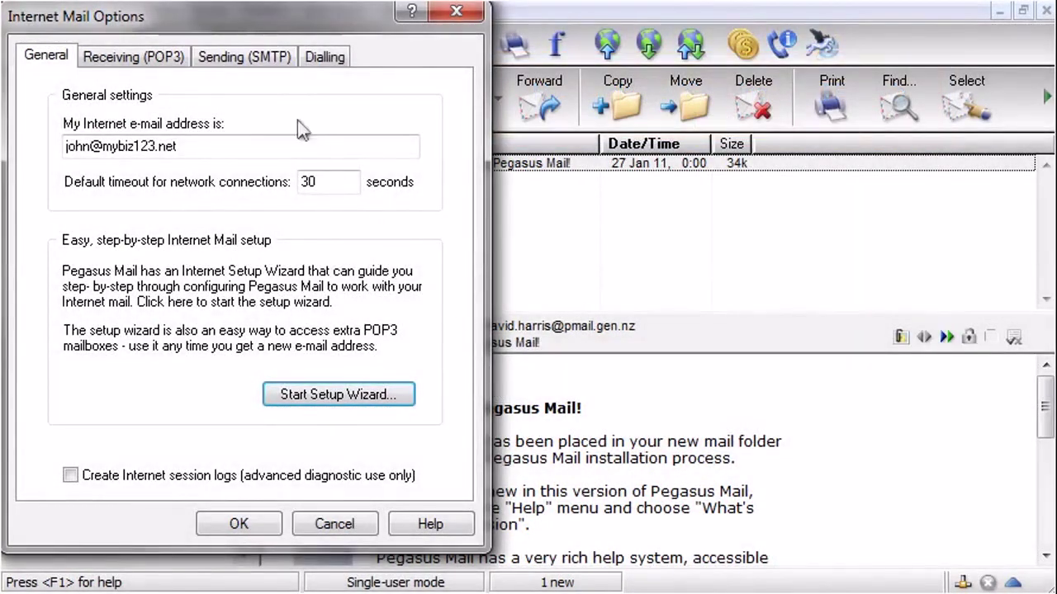
# Enable login with the POP3 username/password for the mail.mybiz123.net sending server.
pyautogui.click(254, 67)
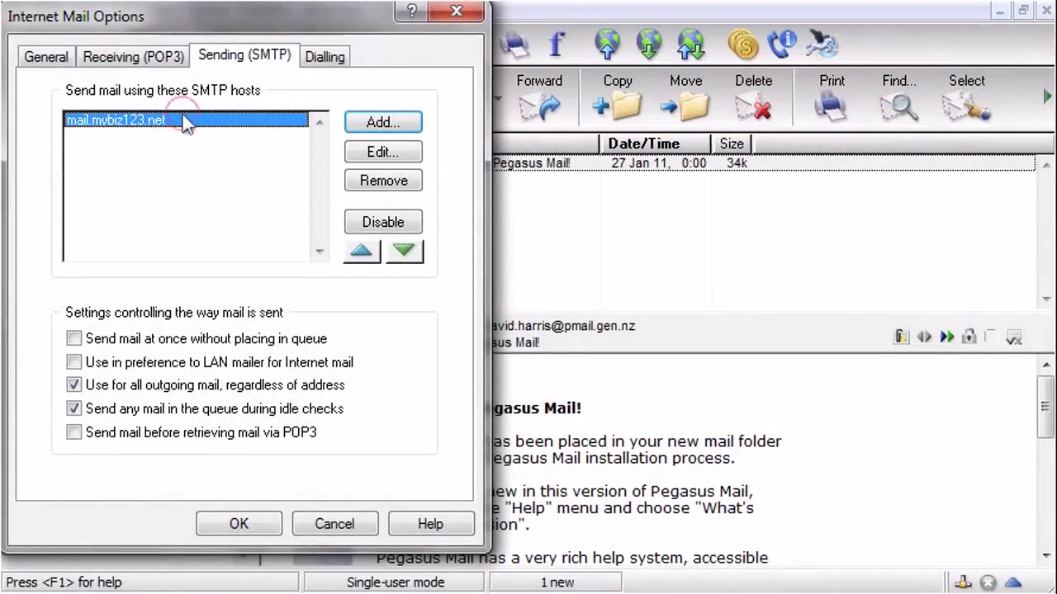
pyautogui.click(383, 151)
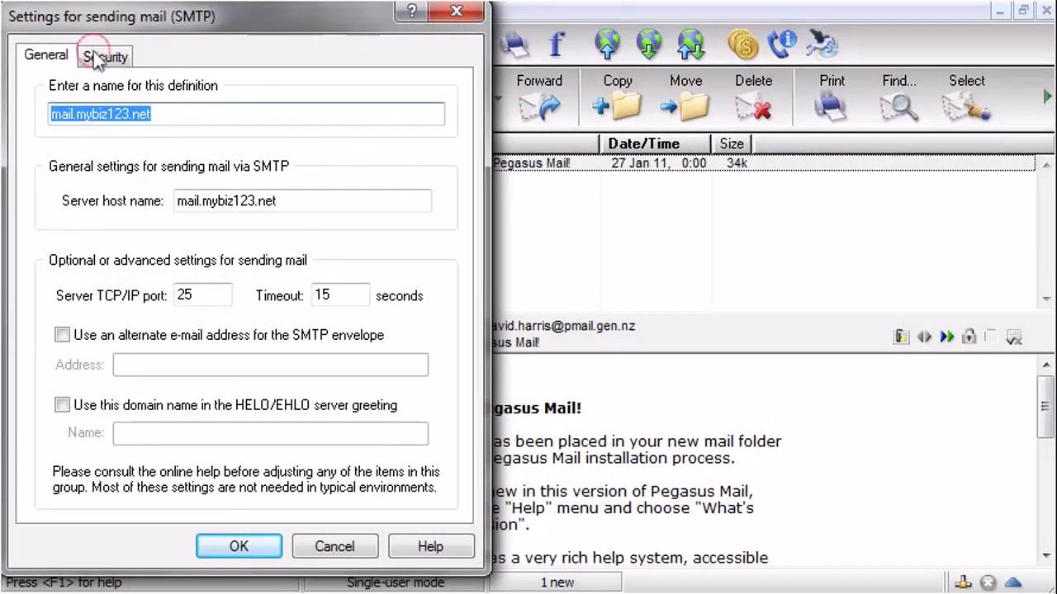
pyautogui.click(95, 55)
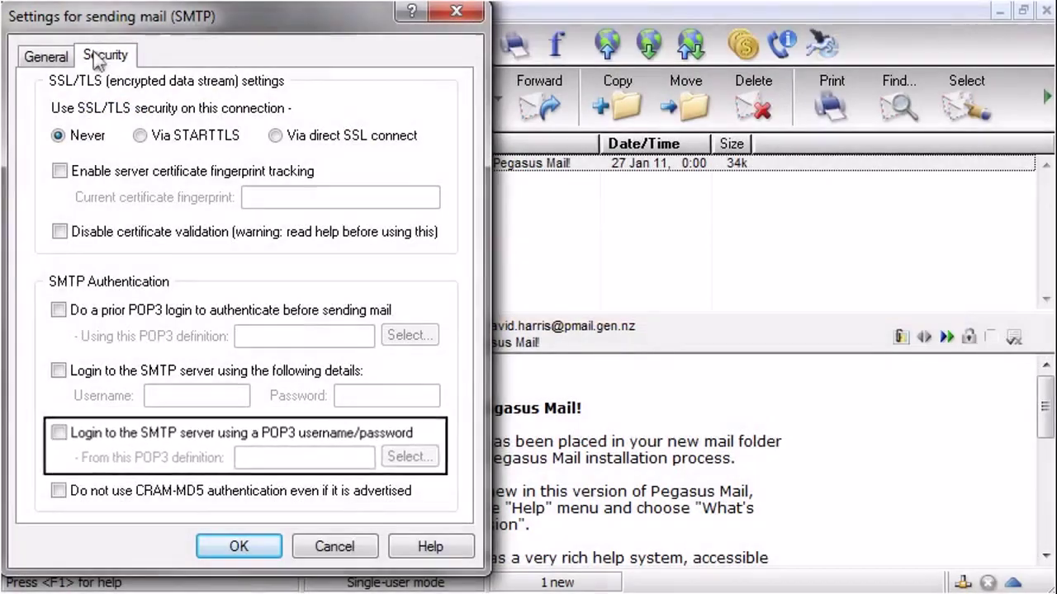
pyautogui.click(58, 433)
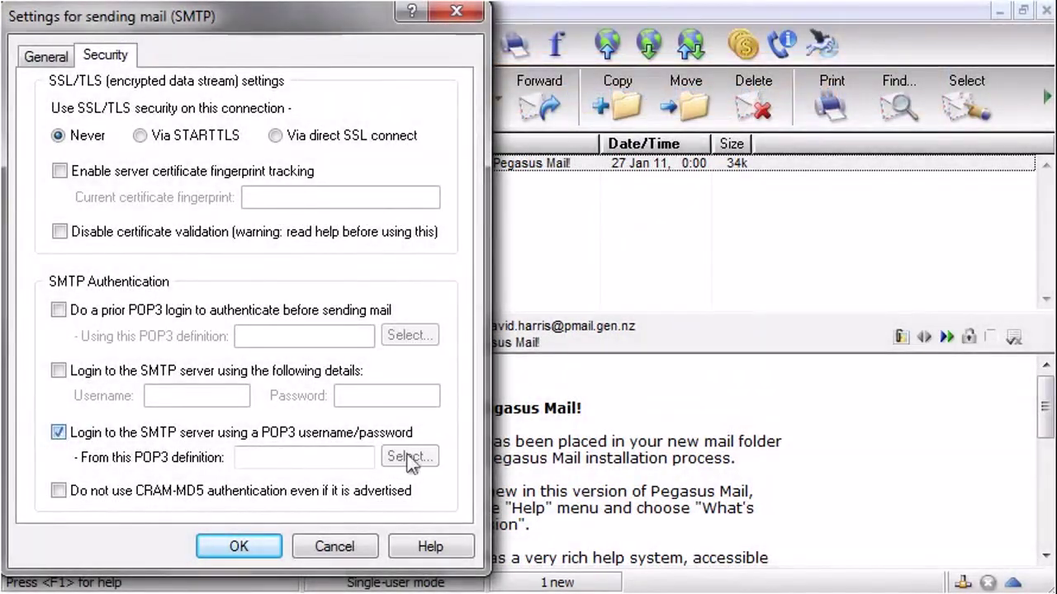
# Select the account's POP3 definition to supply the SMTP login credentials.
pyautogui.click(408, 458)
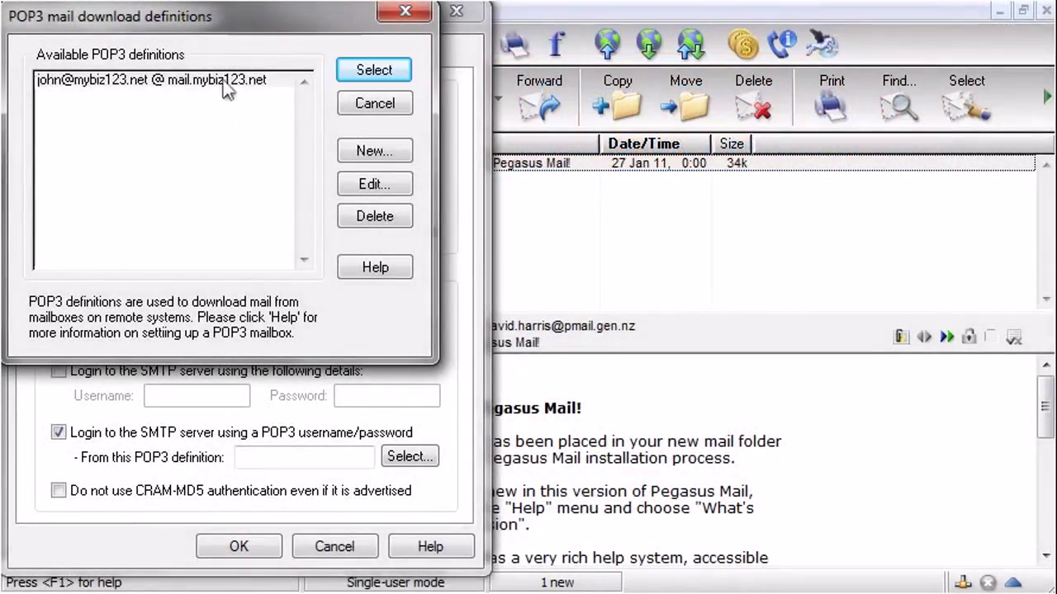
pyautogui.click(266, 80)
pyautogui.click(375, 71)
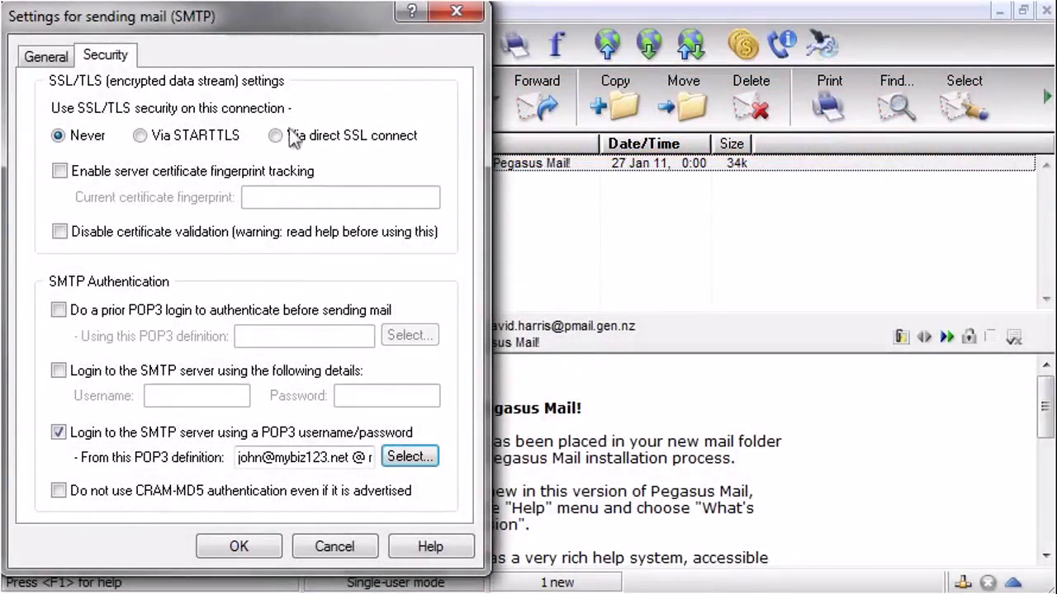
# Switch the sending server to direct SSL on port 465 and save its settings.
pyautogui.click(286, 141)
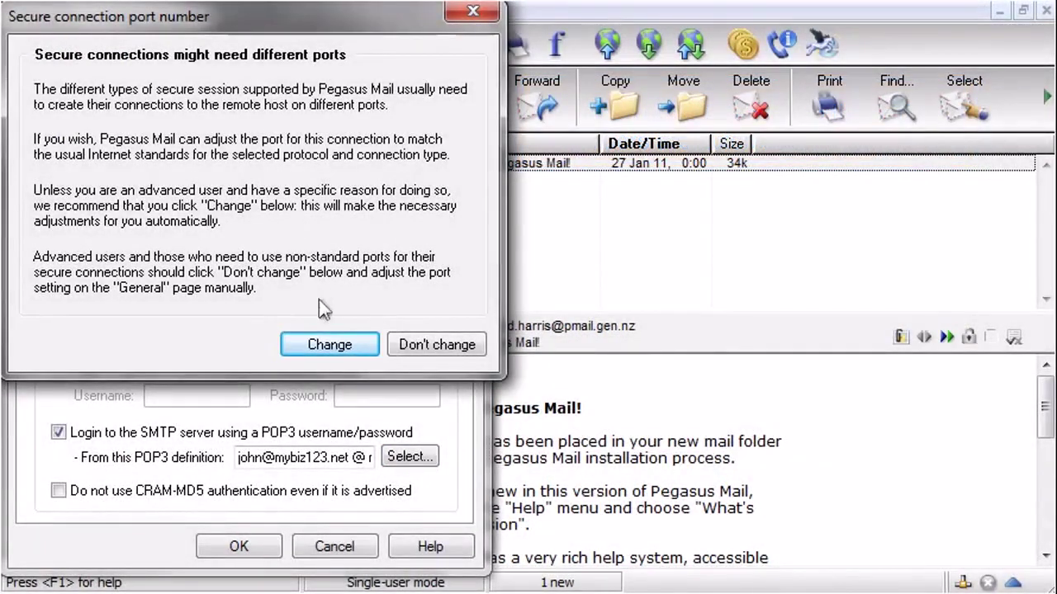
pyautogui.click(331, 345)
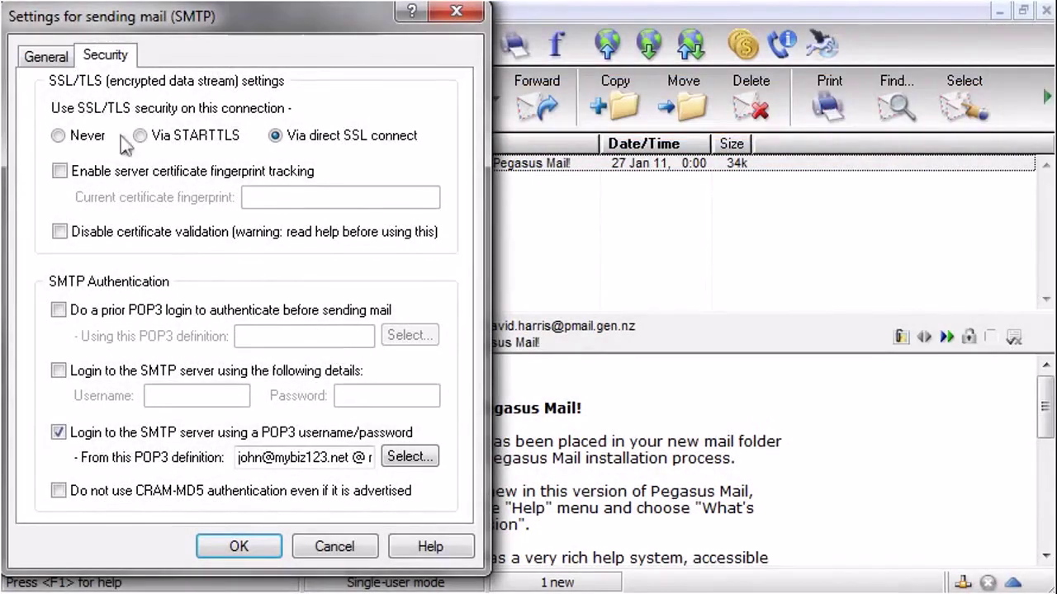
pyautogui.click(42, 57)
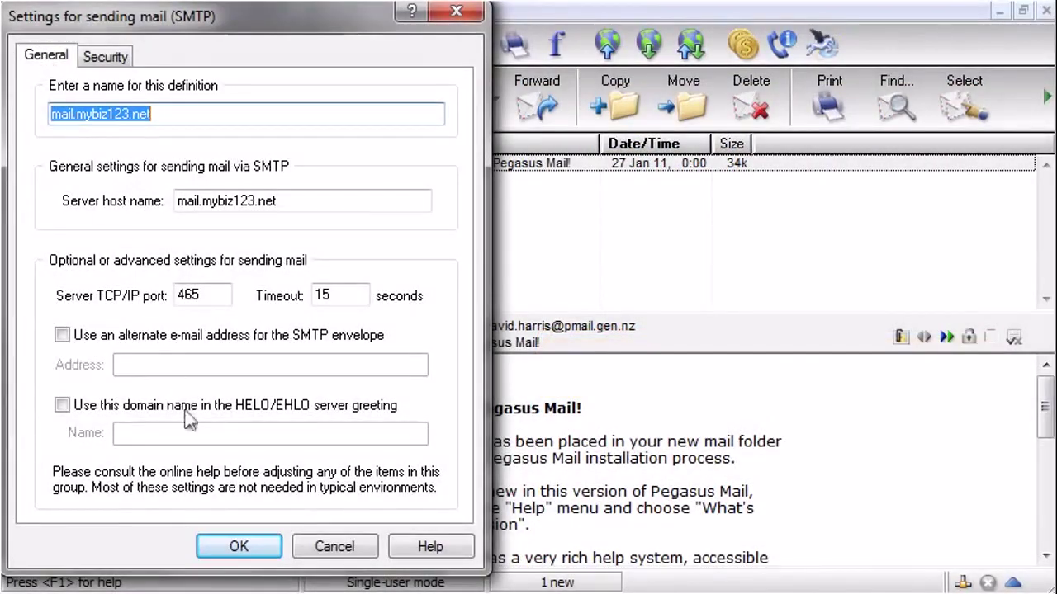
pyautogui.click(238, 546)
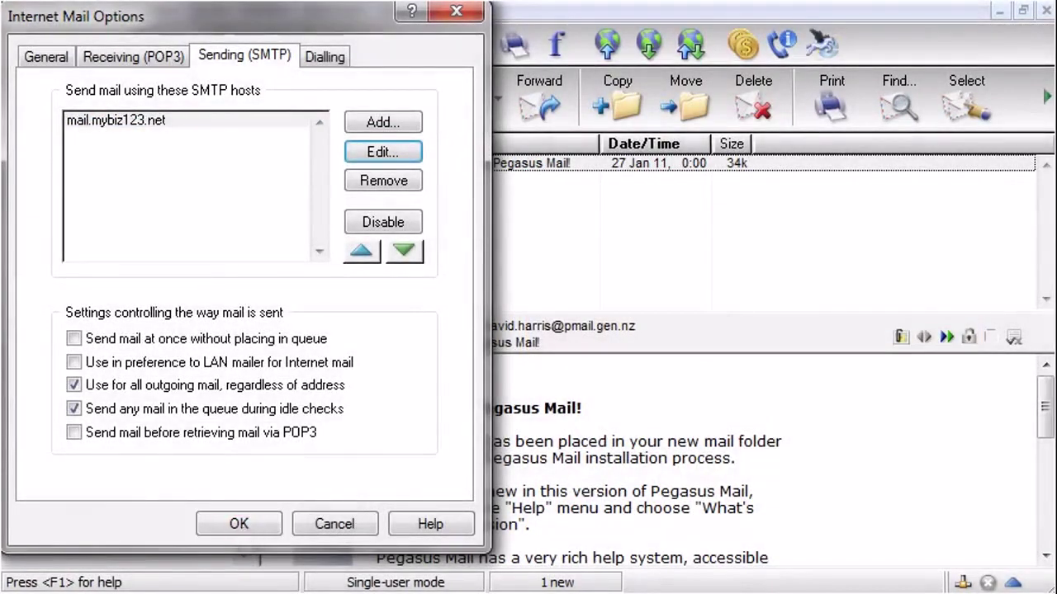
# Close Internet Mail Options and create a new profile under Tools > IMAP profiles.
pyautogui.click(244, 533)
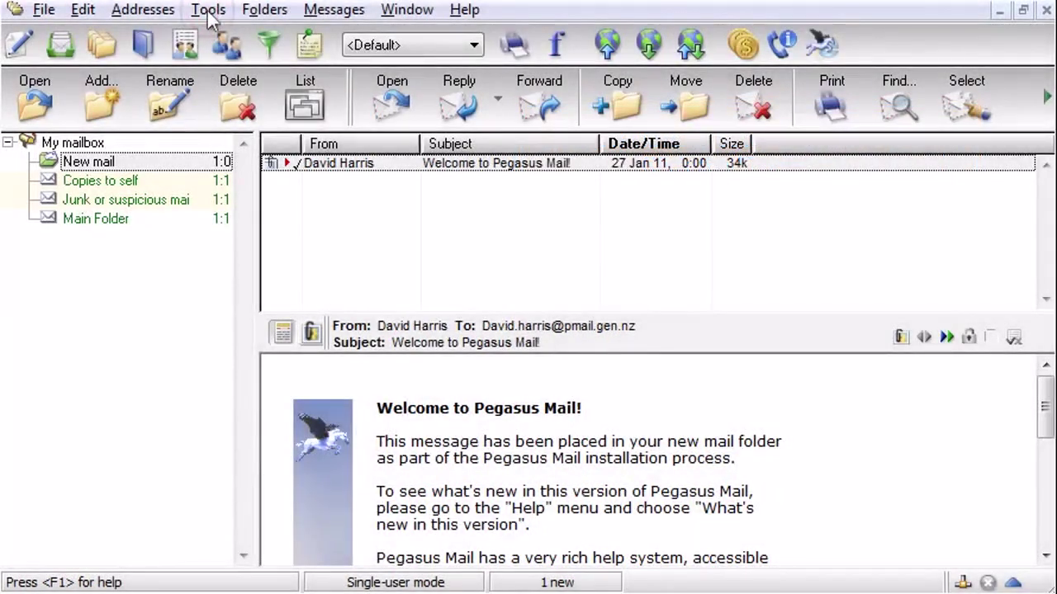
pyautogui.click(208, 11)
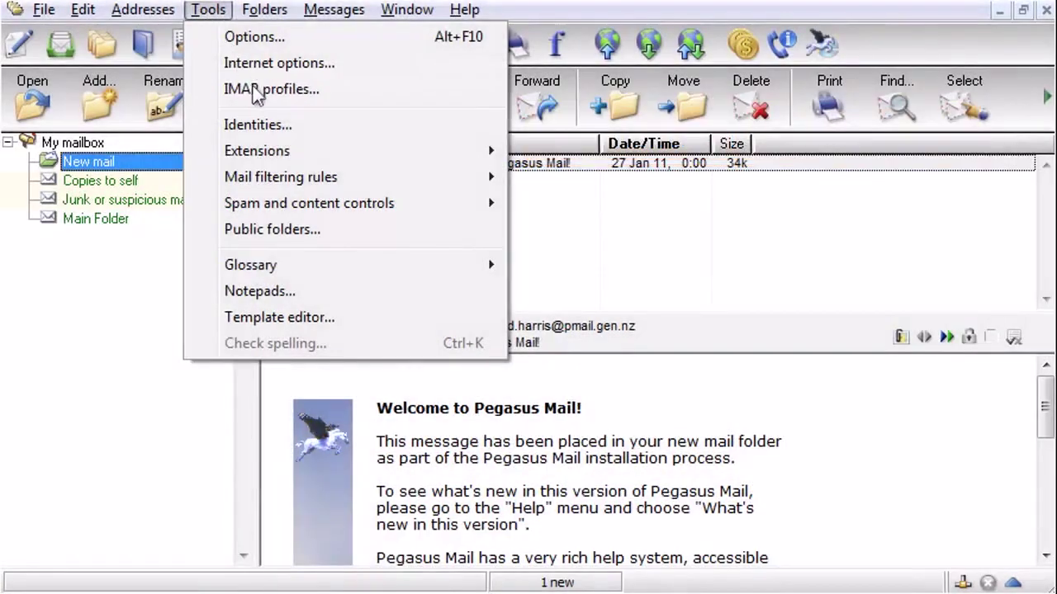
pyautogui.click(254, 89)
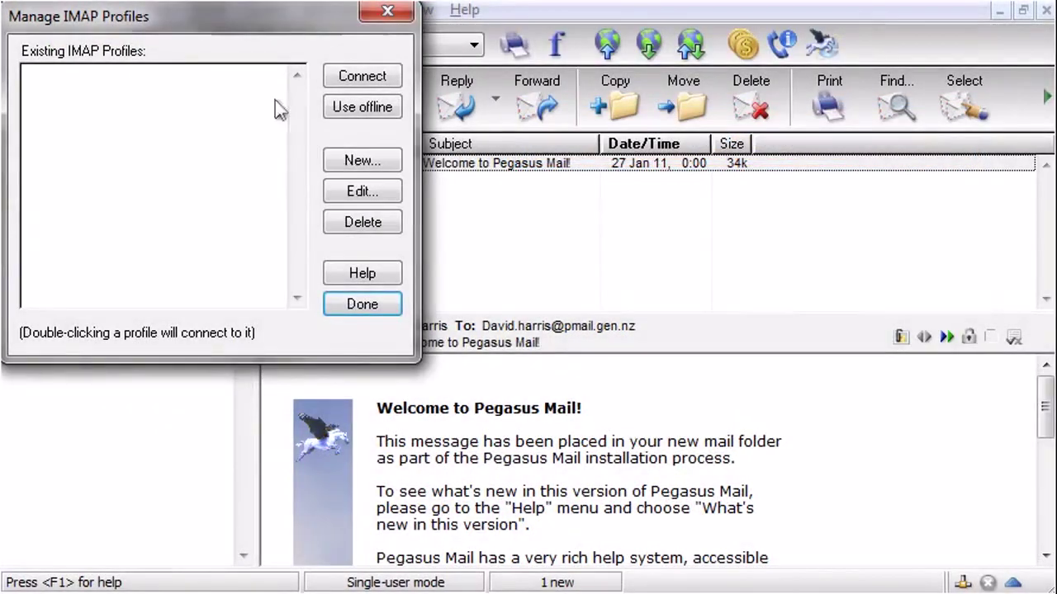
pyautogui.click(365, 162)
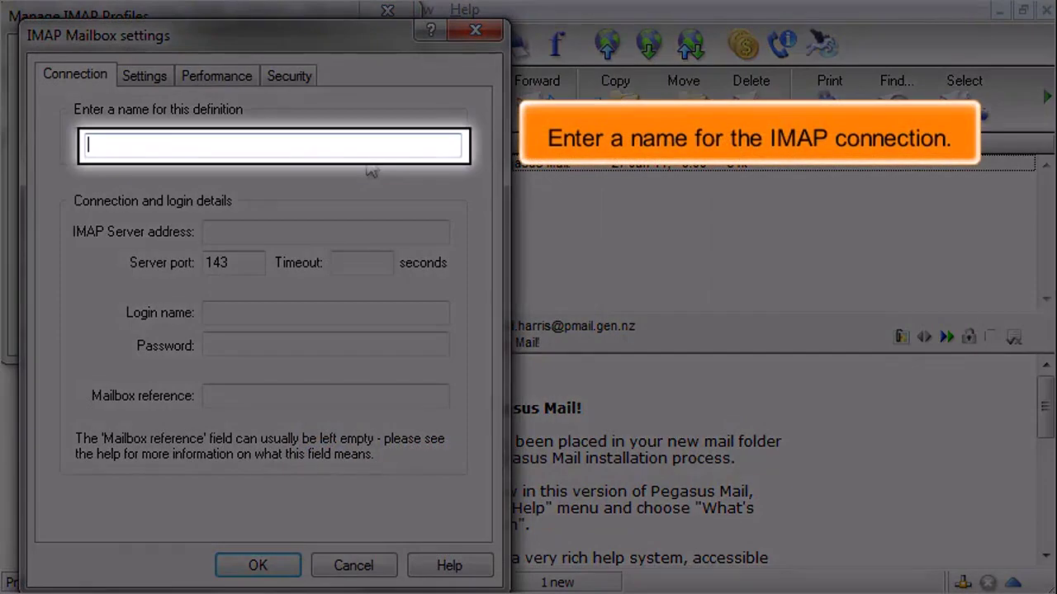
# Name the IMAP definition 'Mail' with server mail.mybiz123.net, the account's e-mail login and password.
pyautogui.write('Mail')
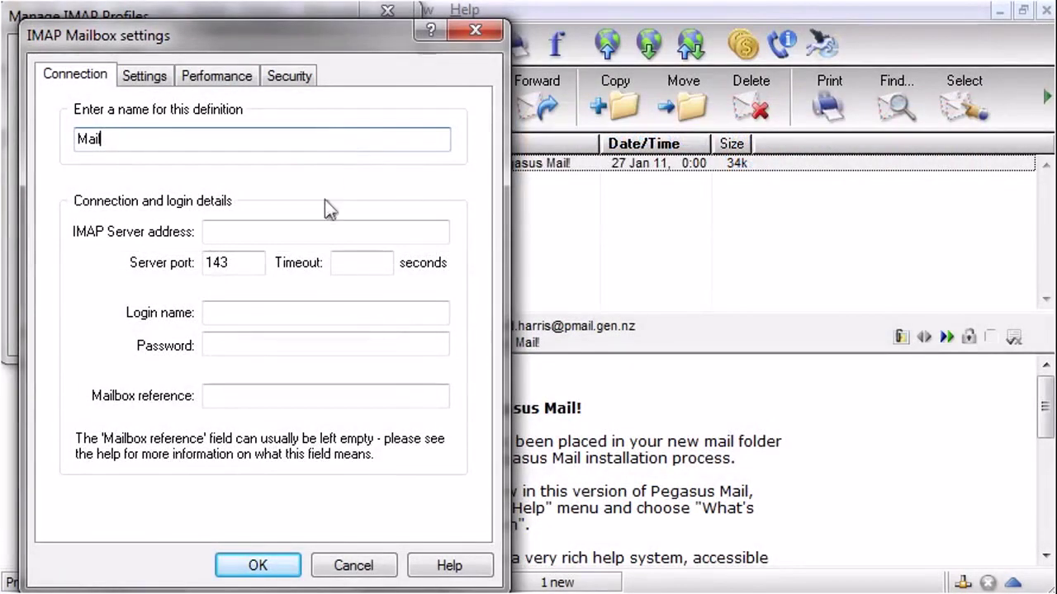
pyautogui.click(321, 231)
pyautogui.write('mail.mybiz123.net')
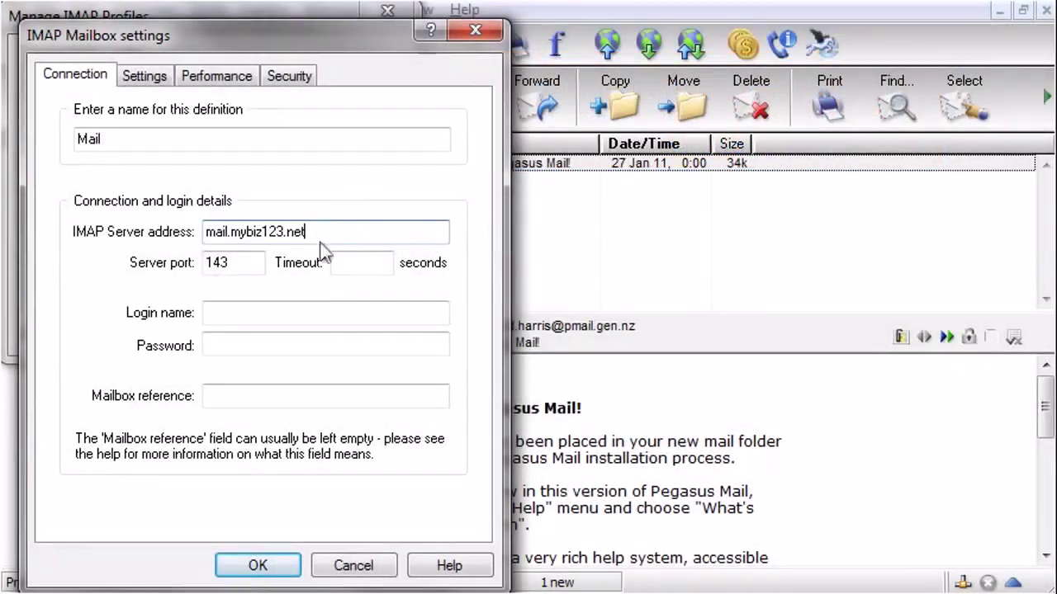
pyautogui.click(321, 319)
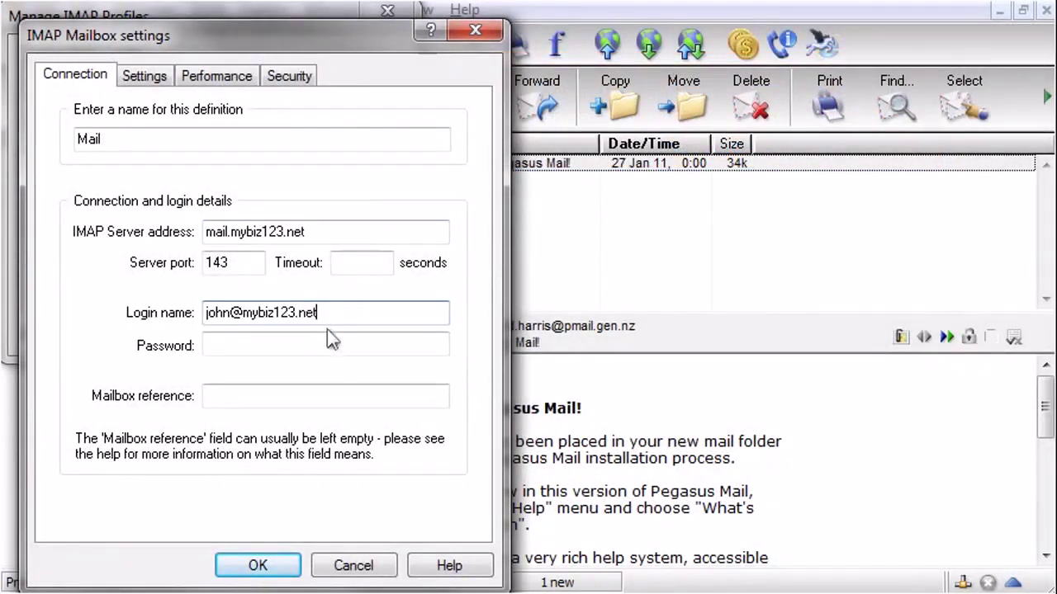
pyautogui.click(333, 342)
pyautogui.write('*********')
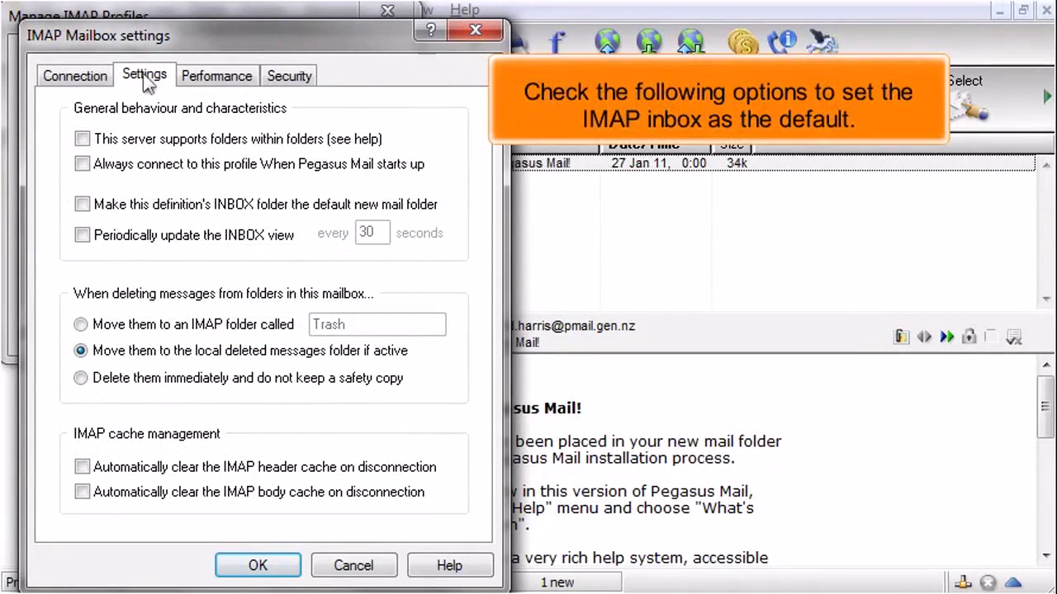
# Enable connect at startup, INBOX as default, periodic INBOX updates, and deleting to IMAP Trash.
pyautogui.click(81, 164)
pyautogui.click(82, 204)
pyautogui.click(82, 235)
pyautogui.click(80, 324)
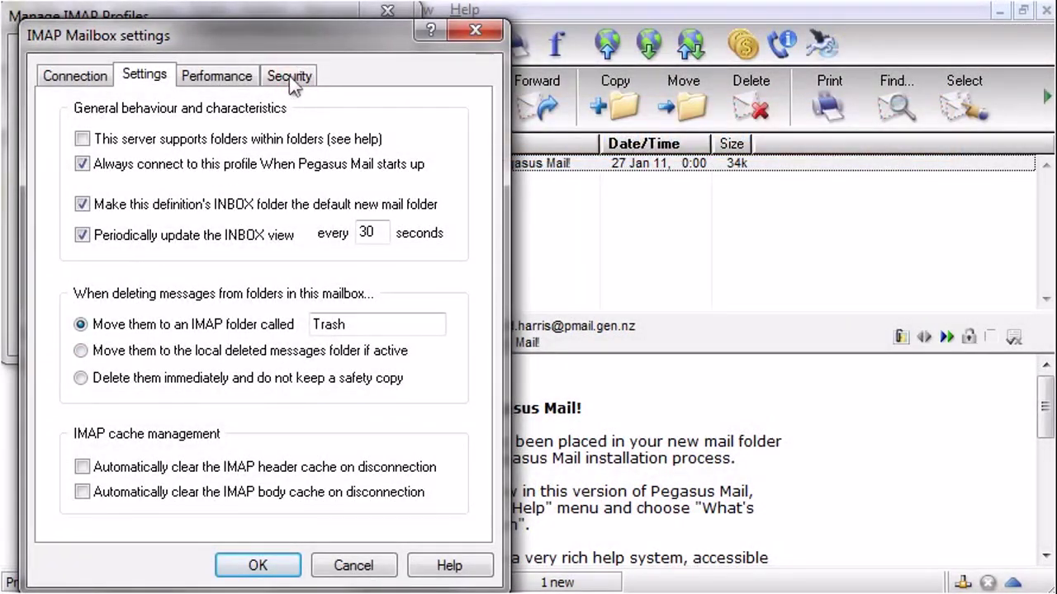
# Switch the Mail profile to direct SSL, accepting the automatic port change to 993.
pyautogui.click(290, 78)
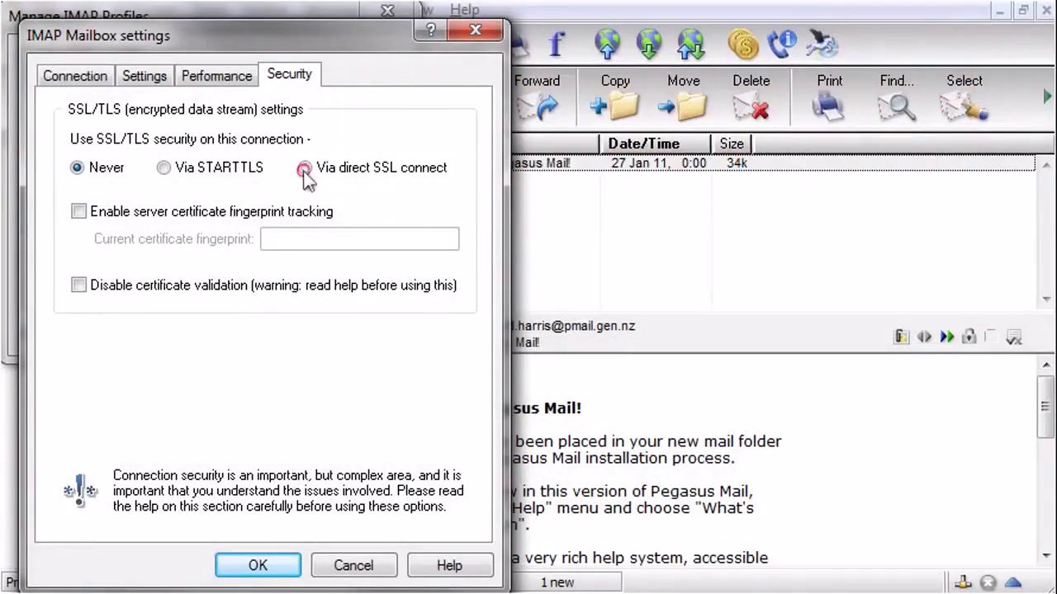
pyautogui.click(312, 174)
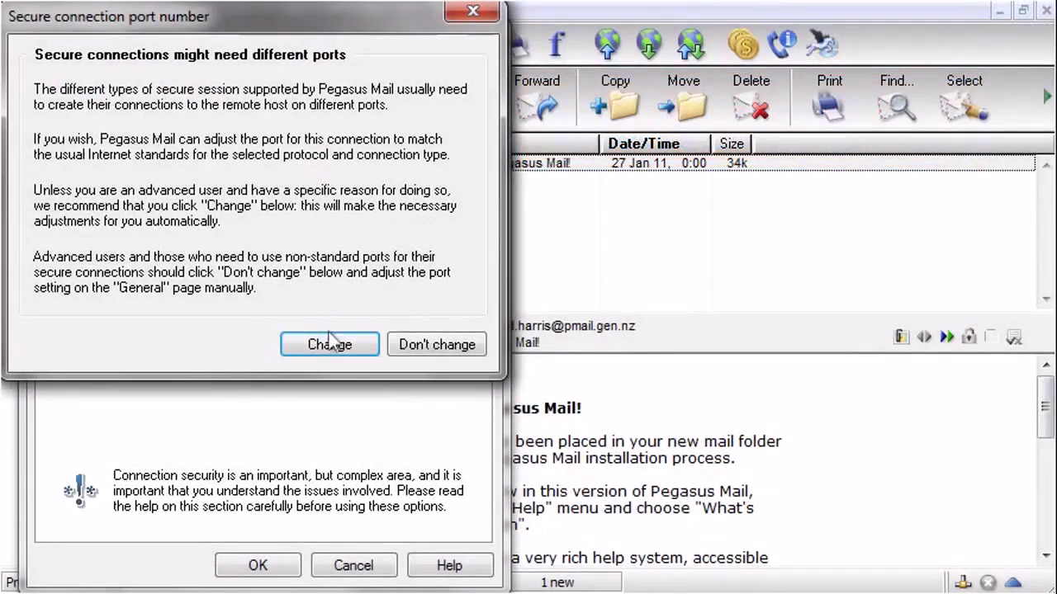
pyautogui.click(334, 346)
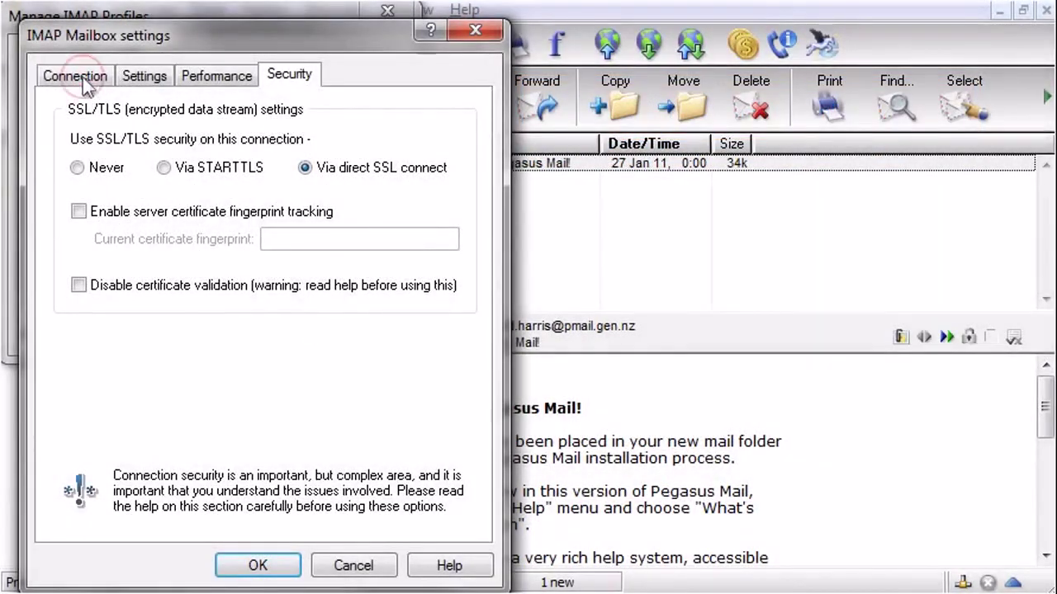
pyautogui.click(83, 78)
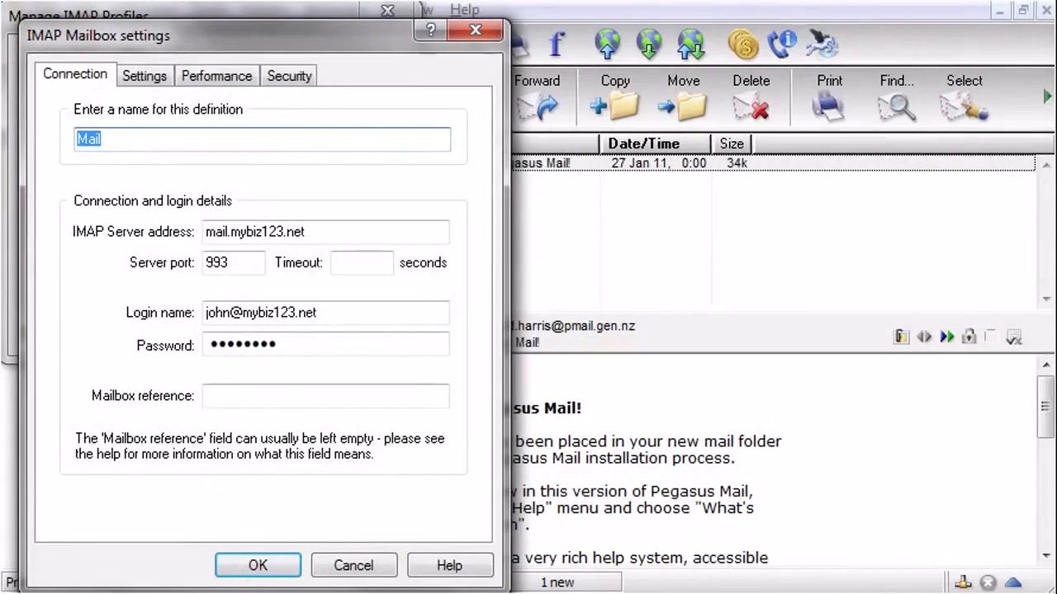
# Save the 'Mail' IMAP profile and close Manage IMAP Profiles.
pyautogui.click(256, 567)
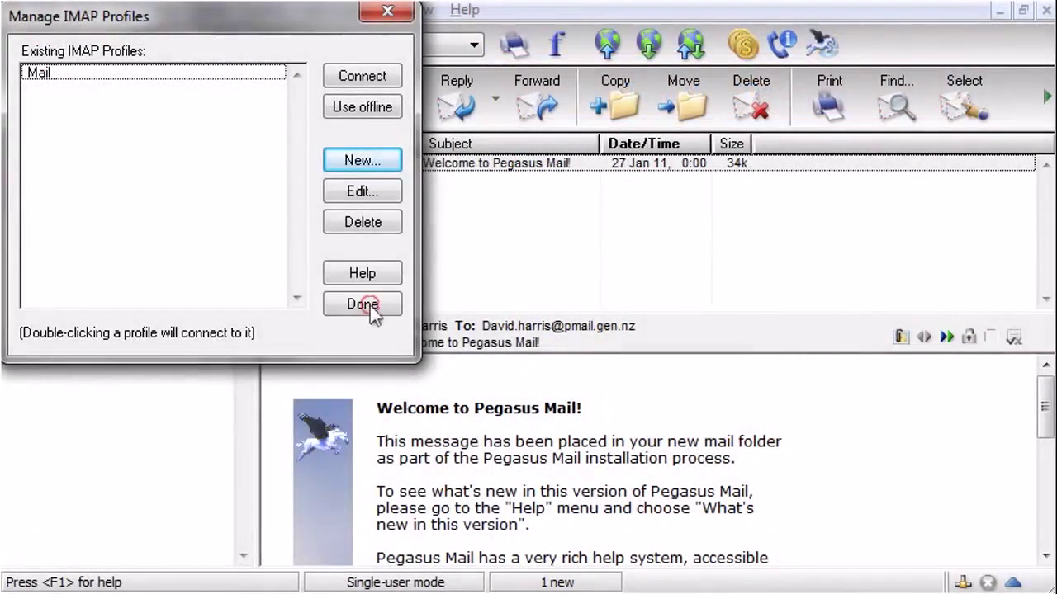
pyautogui.click(369, 306)
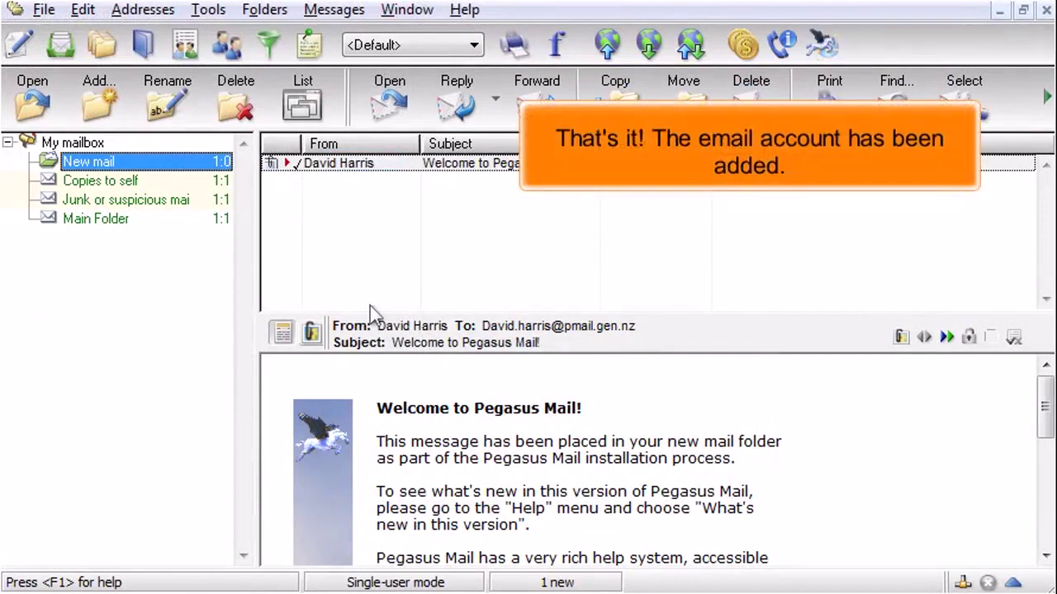